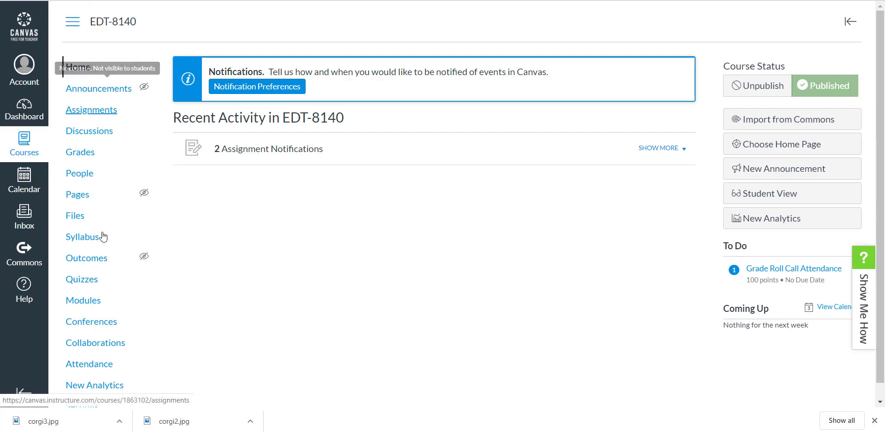
Step: Open Assignment 2 from the Week 1 module for editing
click(94, 302)
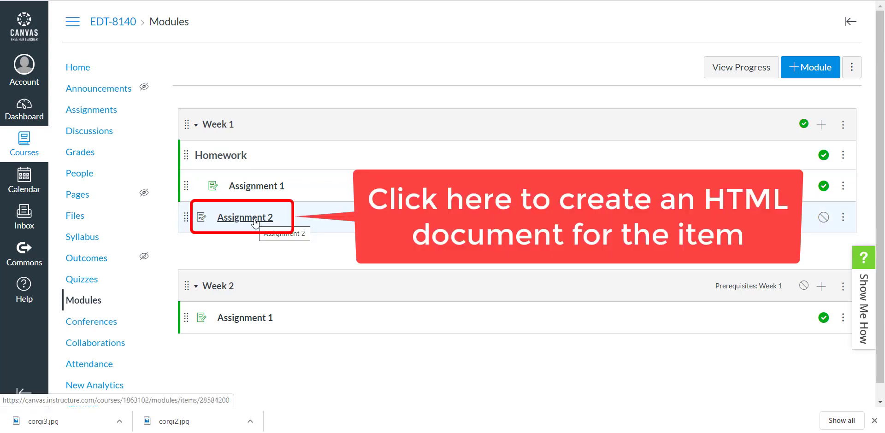
click(255, 223)
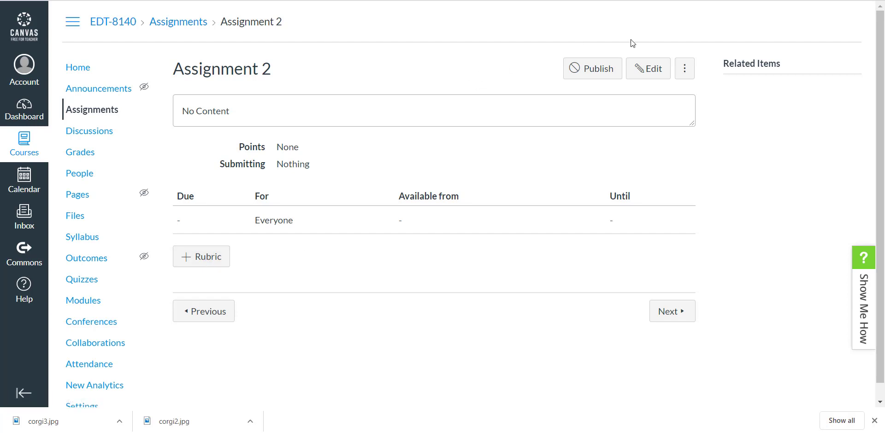
click(651, 74)
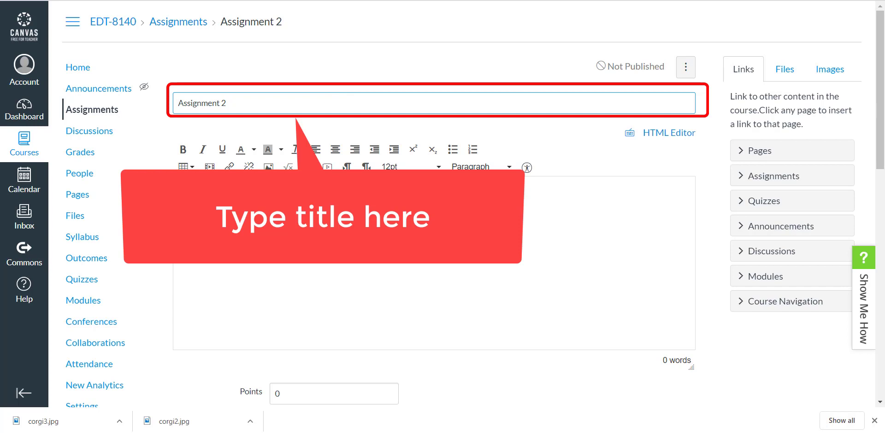
Step: Add the heading "Assignment 2" in Header 2 style to the assignment content and start a new line
click(219, 188)
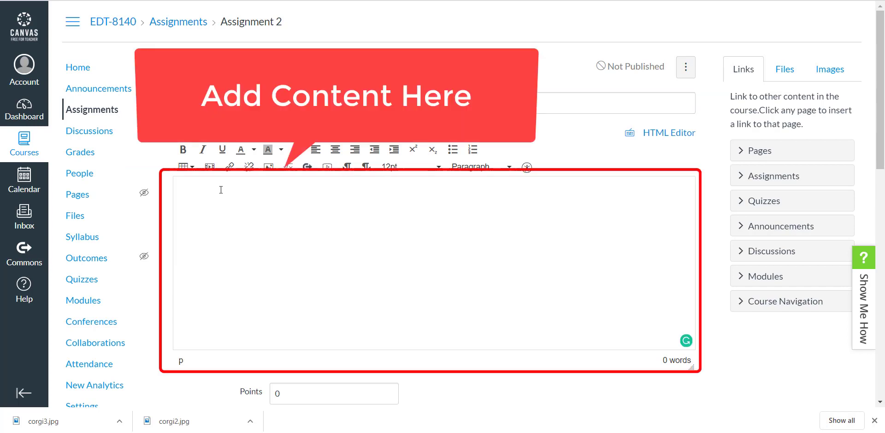
click(509, 168)
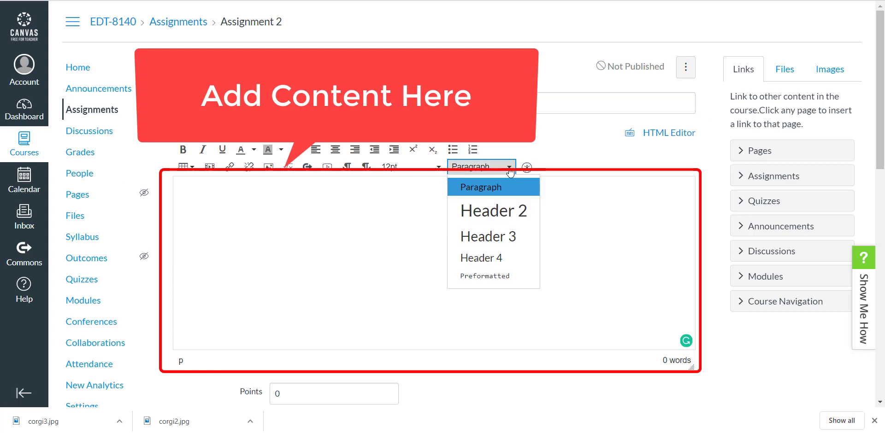
click(505, 213)
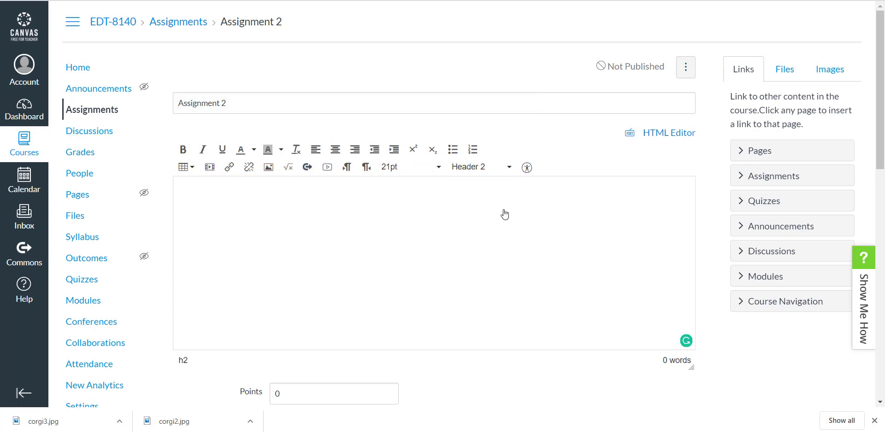
text(Assignment 2)
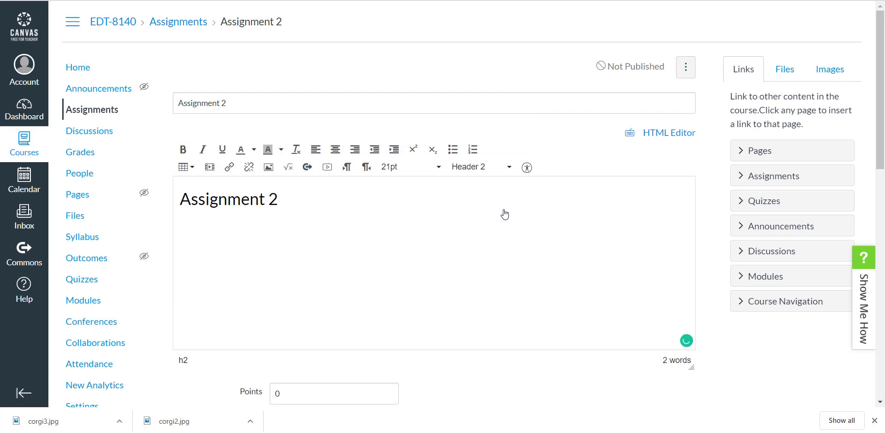
key(Return)
Step: Add the subheading "Step 1" in Header 3 style, followed by a normal paragraph reading "Paragraph text"
click(509, 169)
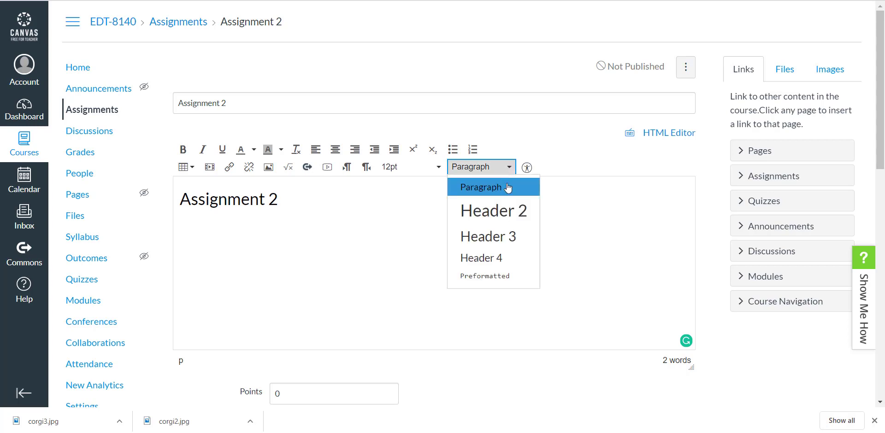
click(508, 240)
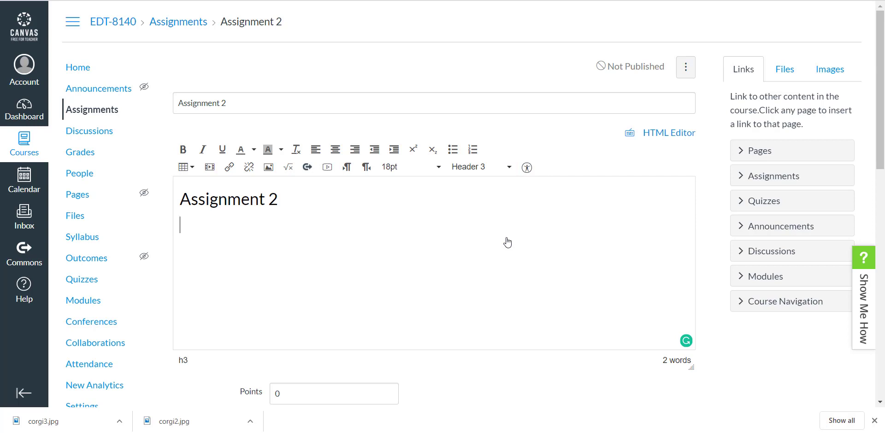
text(Step 1)
key(Return)
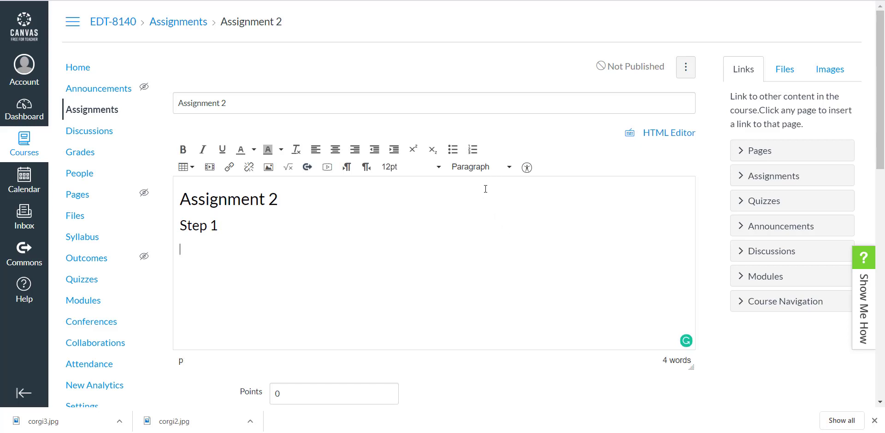
text(Paragraph text)
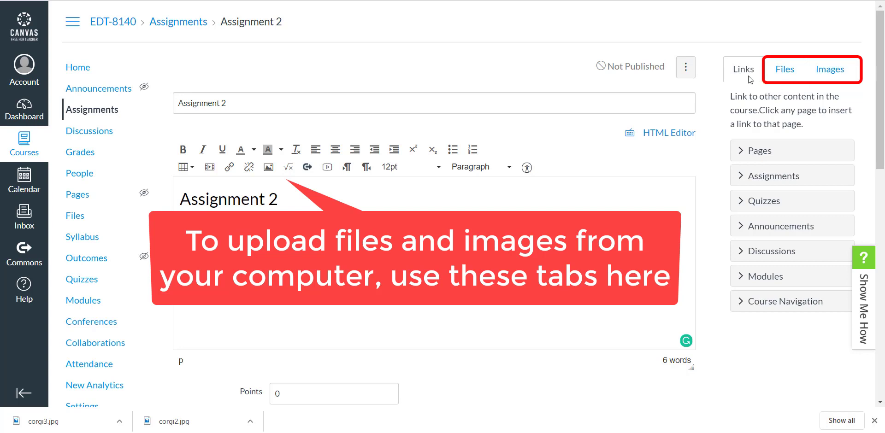
Step: Start a new image upload for the assignment and choose the file corgi3 from the Documents folder
click(783, 72)
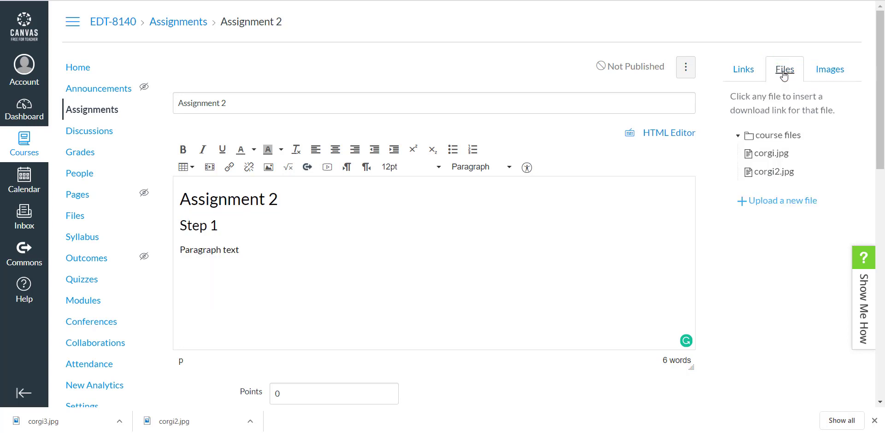
click(820, 73)
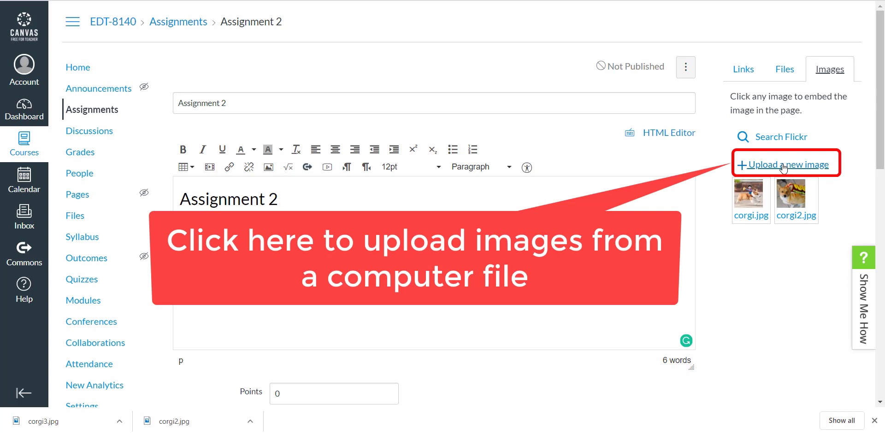
click(783, 167)
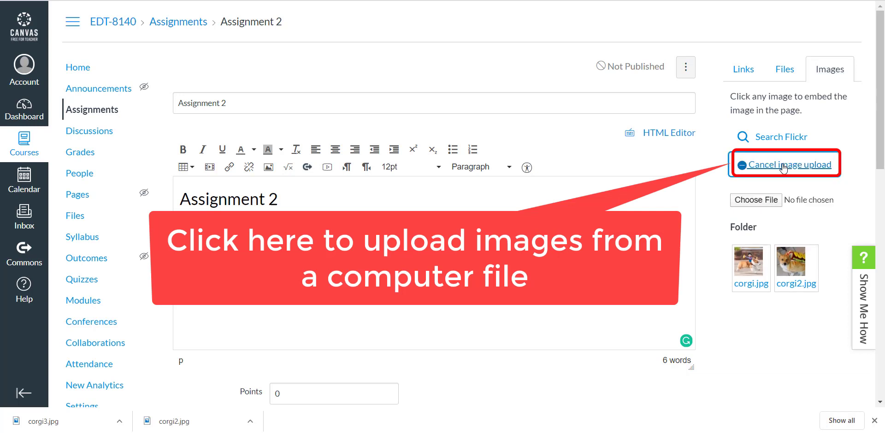
click(768, 198)
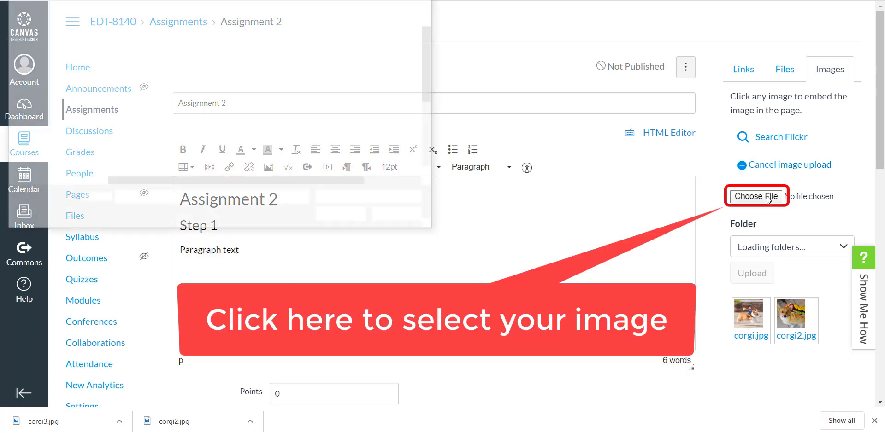
scroll(408, 80, down, 4)
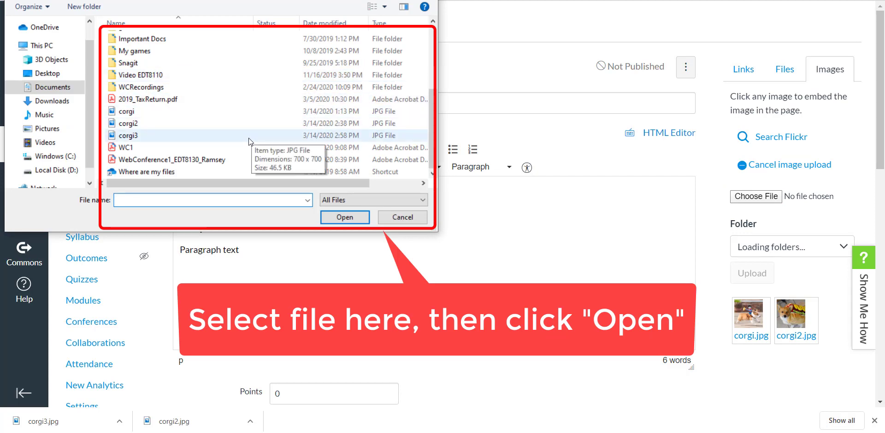
click(249, 136)
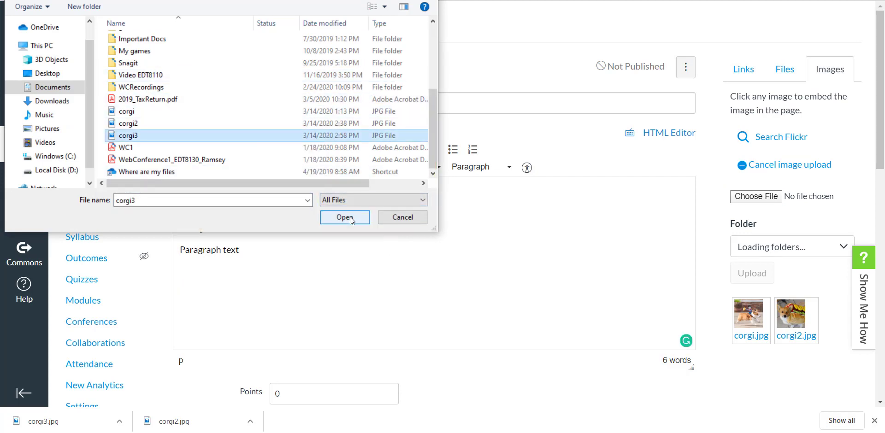
click(349, 218)
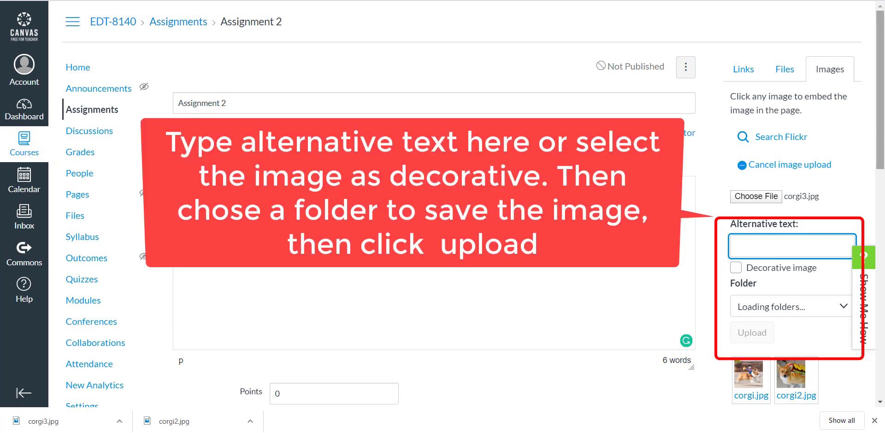
Step: Enter the alternative text "Corgi-costume", mark the image as decorative and upload it into the assignment content
scroll(880, 184, down, 3)
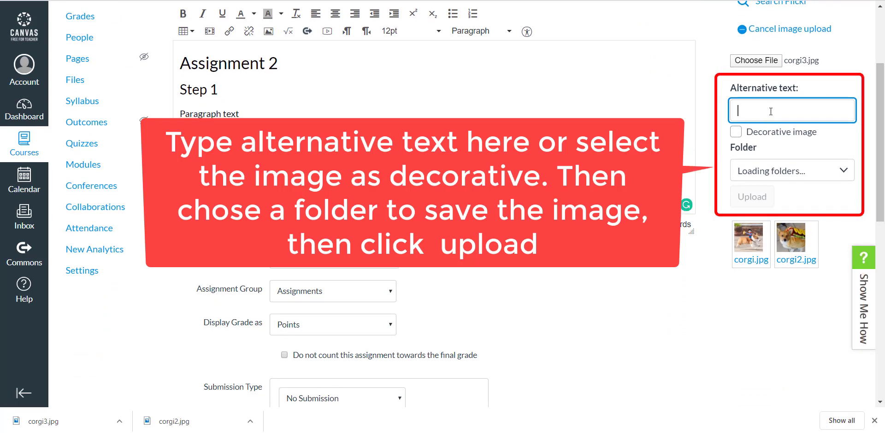
text(Corgi-)
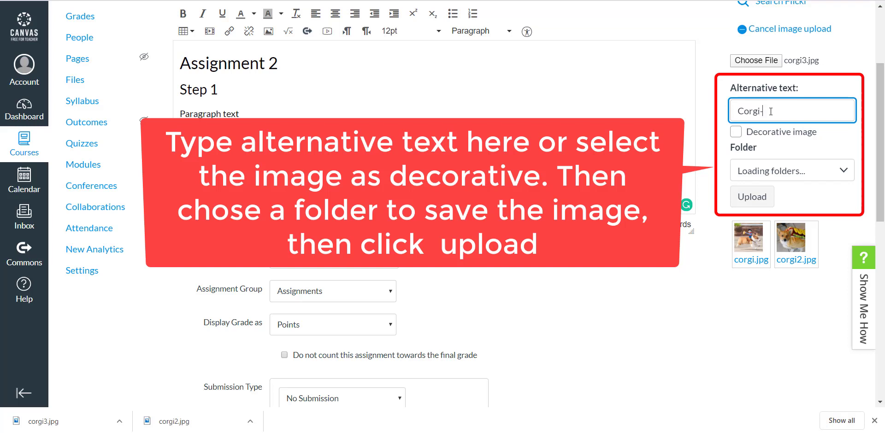
text(costume)
click(738, 134)
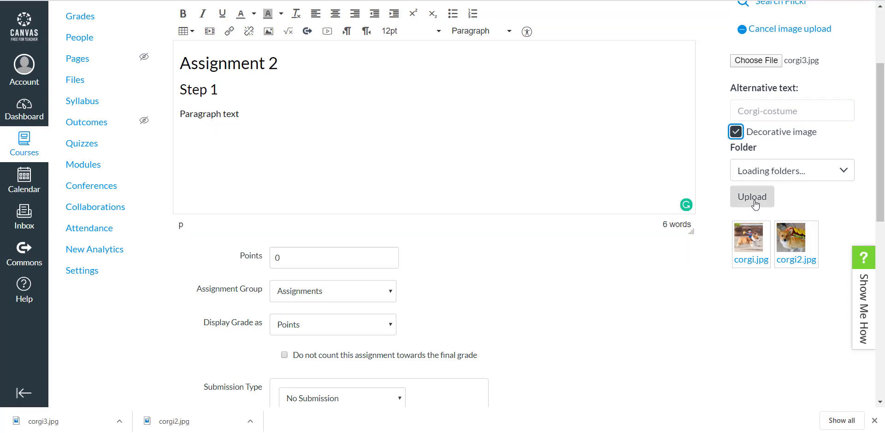
scroll(626, 159, up, 1)
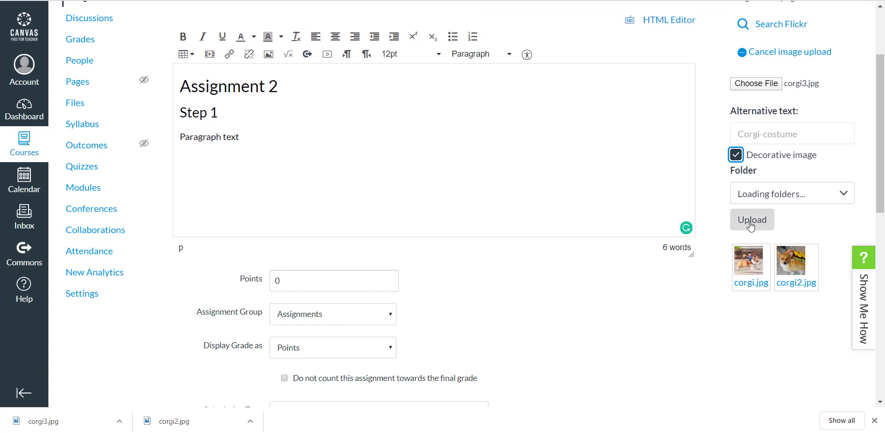
click(751, 222)
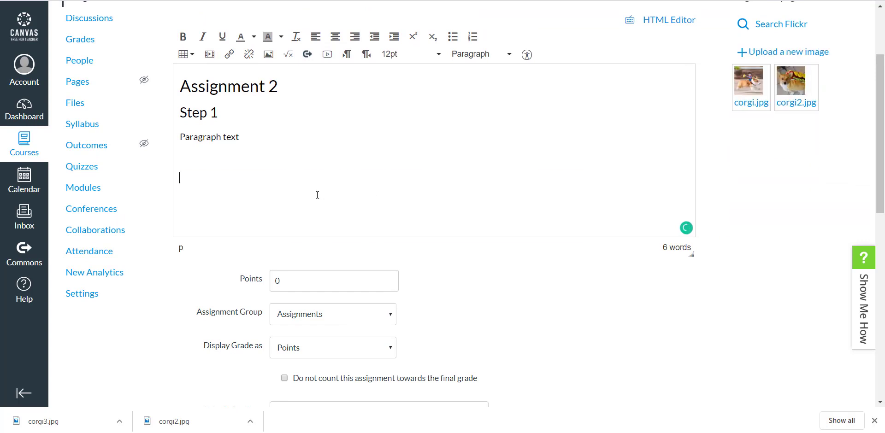
Step: Insert two blank lines between "Paragraph text" and the corgi image
scroll(316, 195, down, 2)
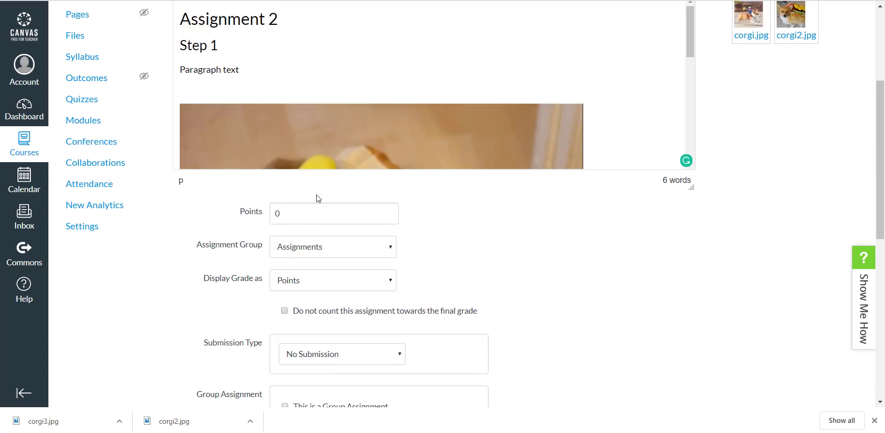
scroll(316, 194, up, 5)
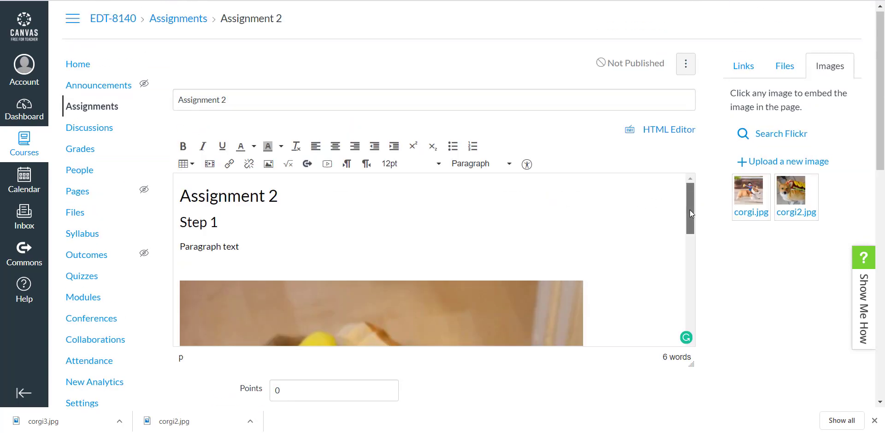
drag(690, 209, 670, 209)
key(Return)
key(Return)
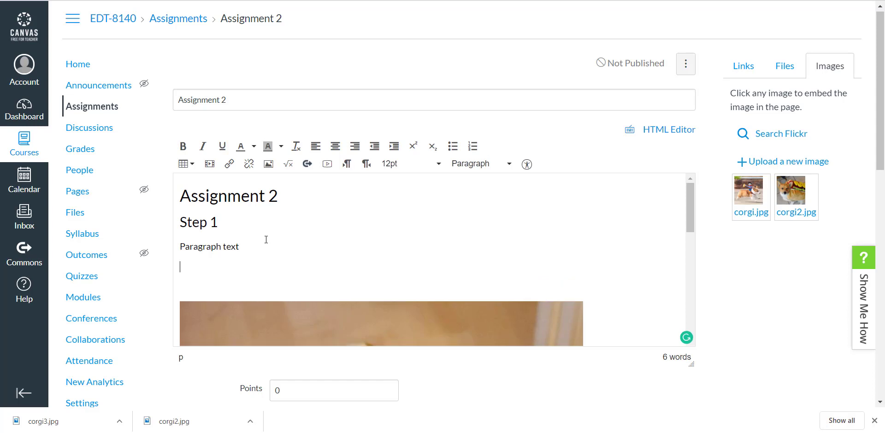
click(210, 165)
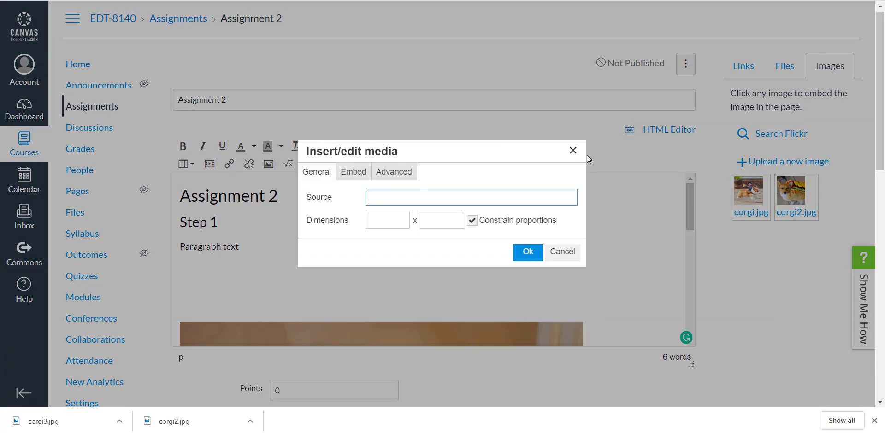
click(572, 150)
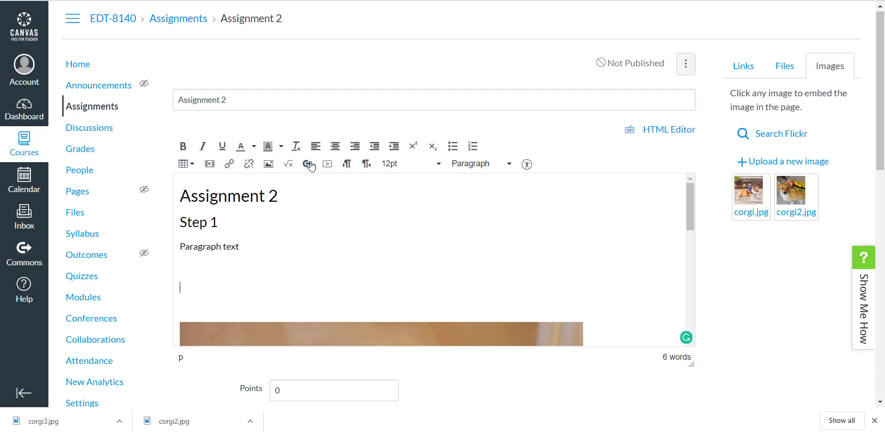
click(268, 165)
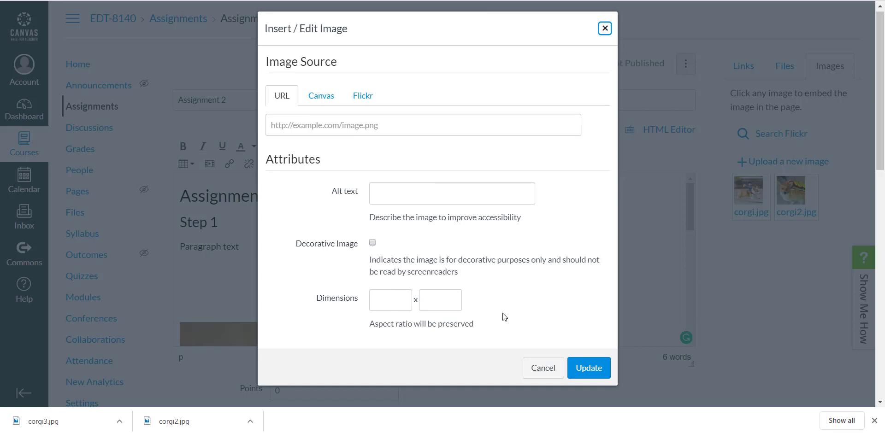
click(604, 28)
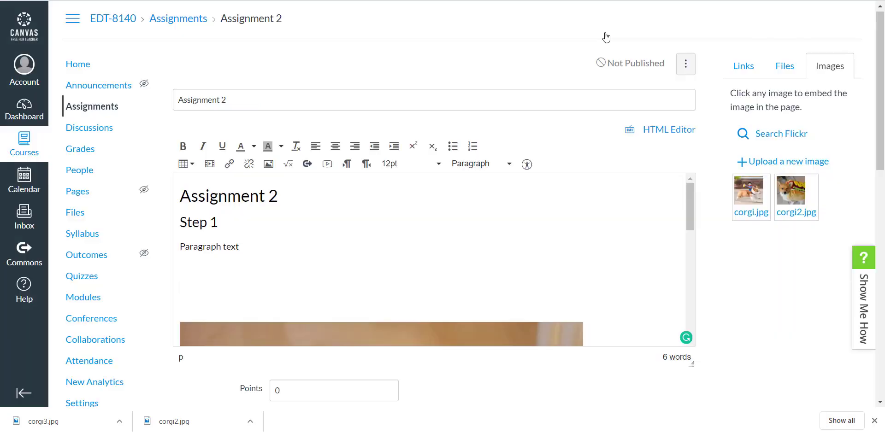
Step: Insert a table with four columns and four rows between the paragraph text and the image
click(184, 166)
mouse_move(203, 181)
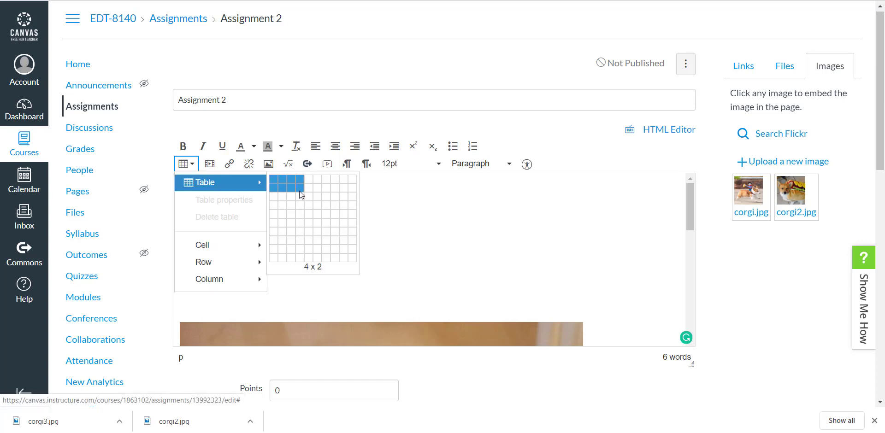
click(302, 203)
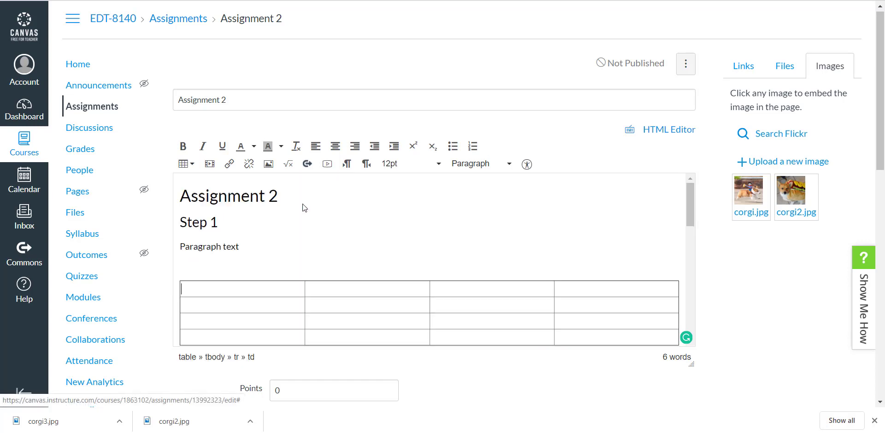
scroll(295, 256, down, 1)
scroll(296, 256, down, 1)
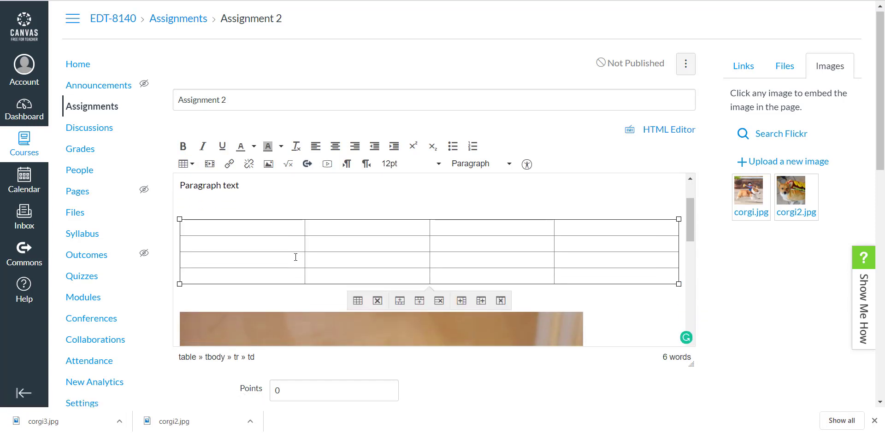
scroll(296, 257, up, 1)
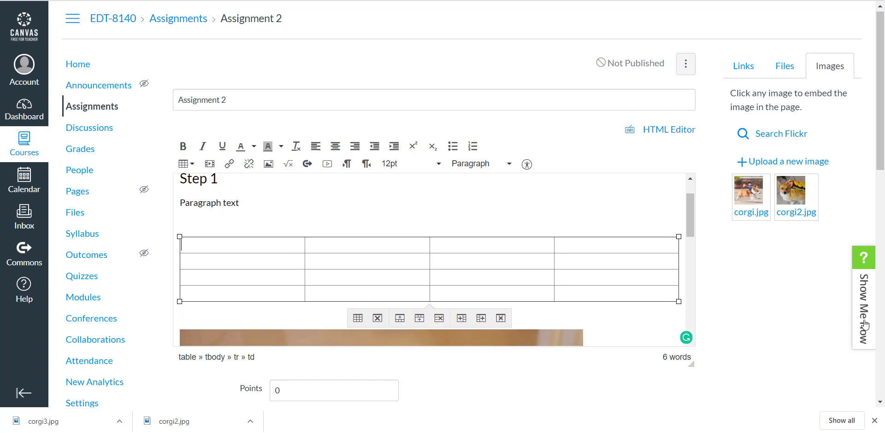
Step: Examine the assignment's points, grading and group settings and the available submission types, keeping No Submission
drag(881, 127, 883, 254)
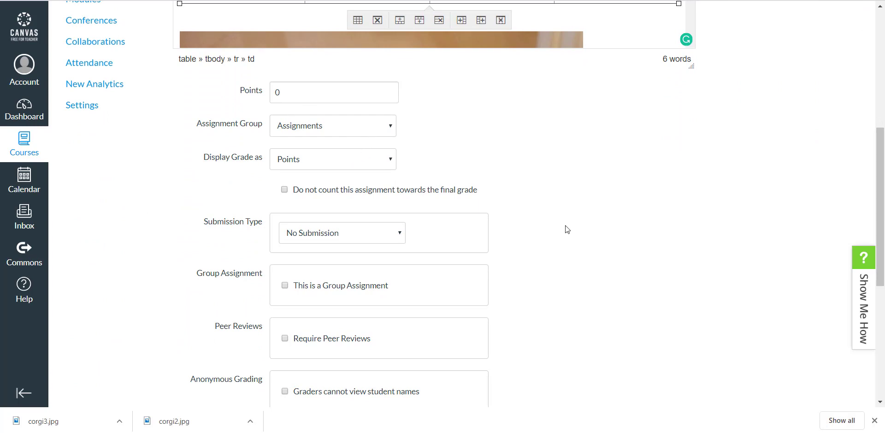
scroll(566, 229, down, 2)
scroll(567, 229, down, 2)
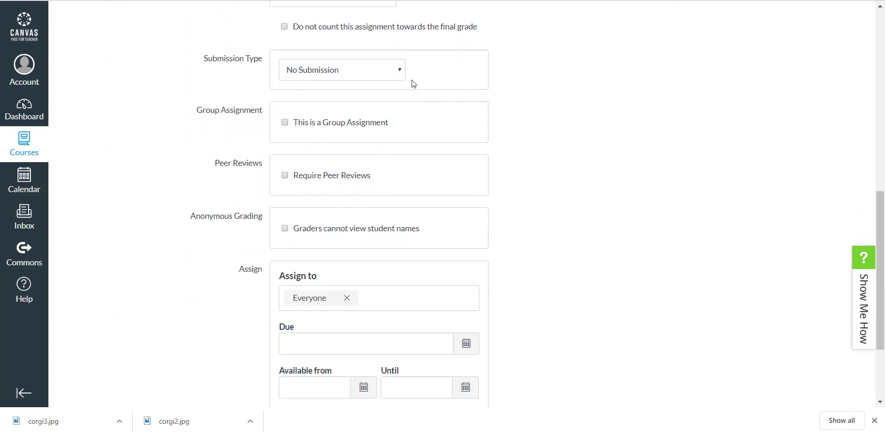
click(400, 76)
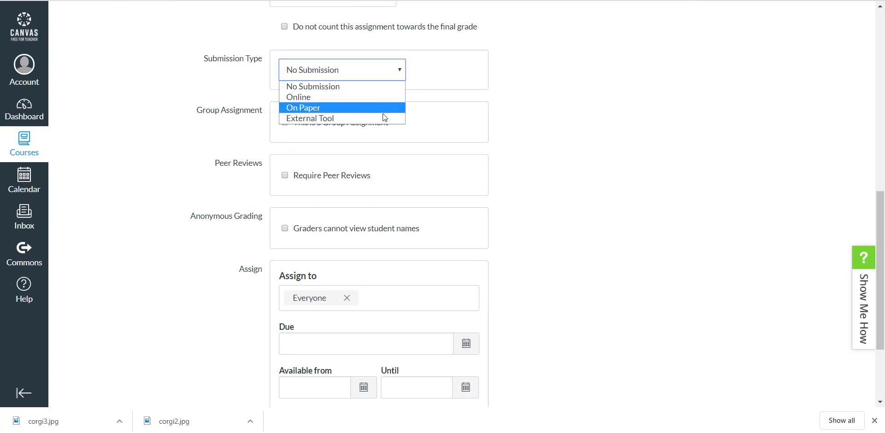
click(399, 72)
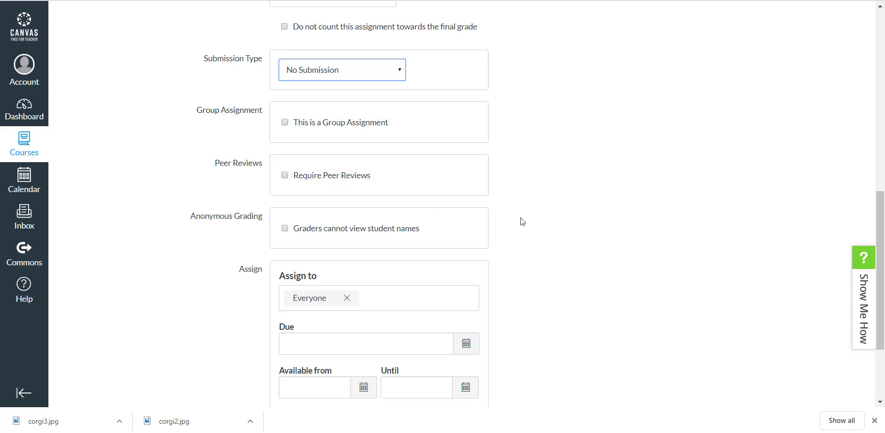
Step: Review the remaining peer review, anonymous grading and due date settings, and save Assignment 2 without publishing it
scroll(529, 235, down, 1)
scroll(530, 235, down, 2)
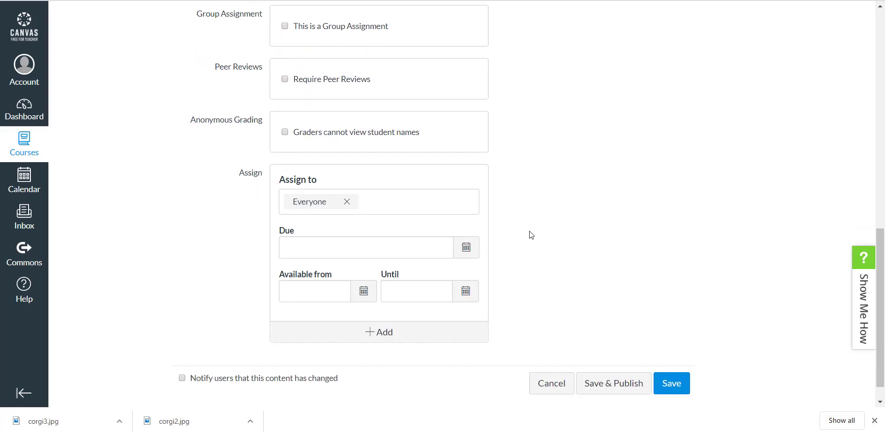
scroll(529, 235, down, 1)
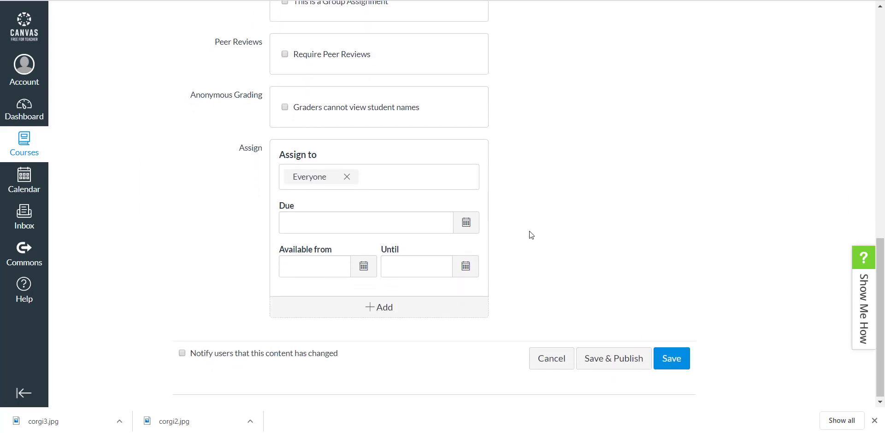
click(679, 367)
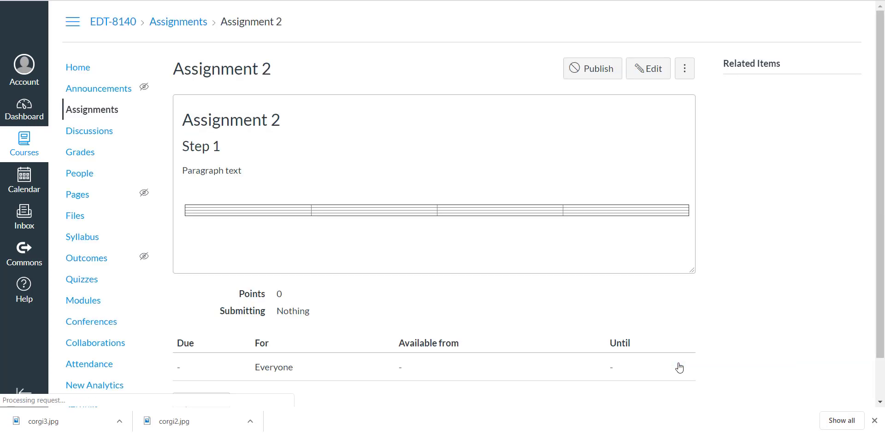
Step: Check the saved page's headings, table and corgi image, and publish Assignment 2
scroll(759, 228, down, 10)
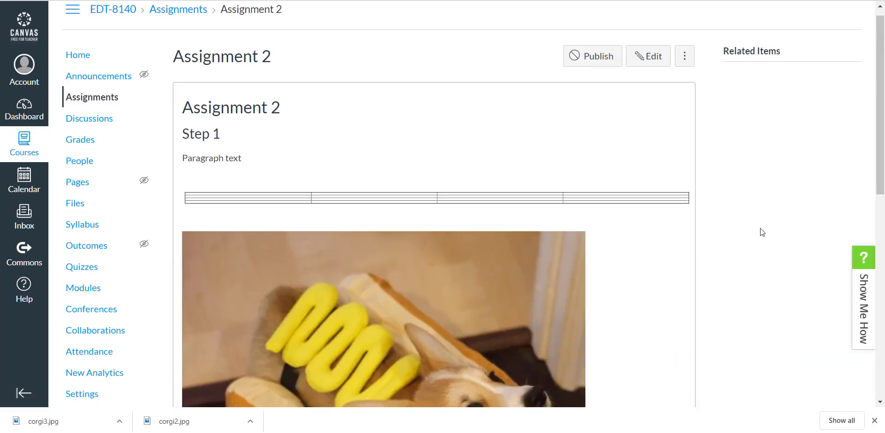
scroll(760, 228, up, 10)
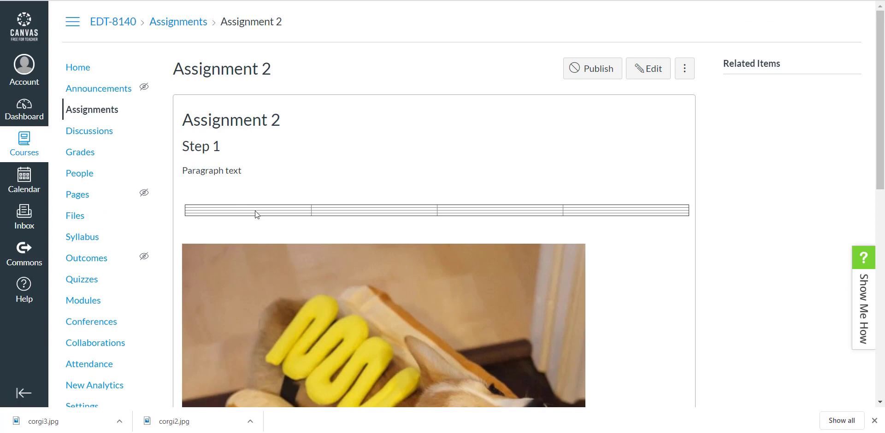
scroll(321, 320, down, 8)
scroll(322, 319, up, 8)
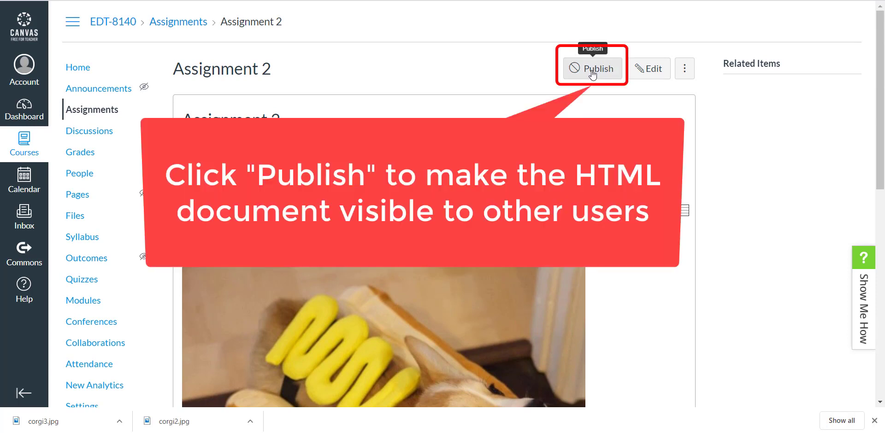
click(592, 70)
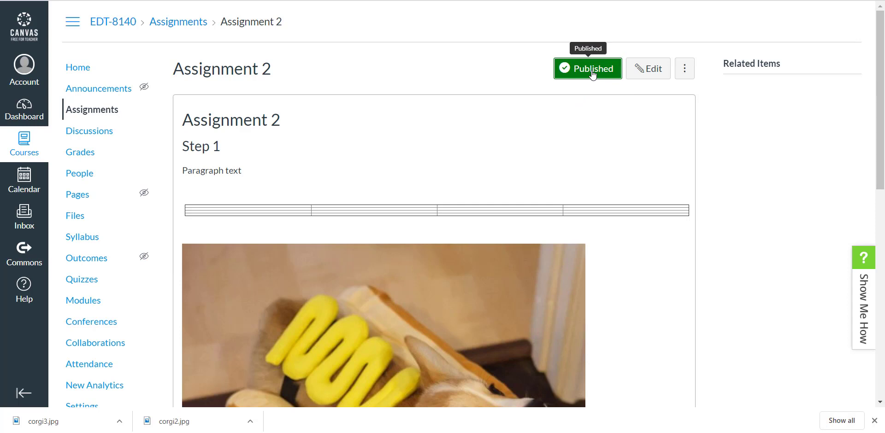
scroll(741, 233, down, 3)
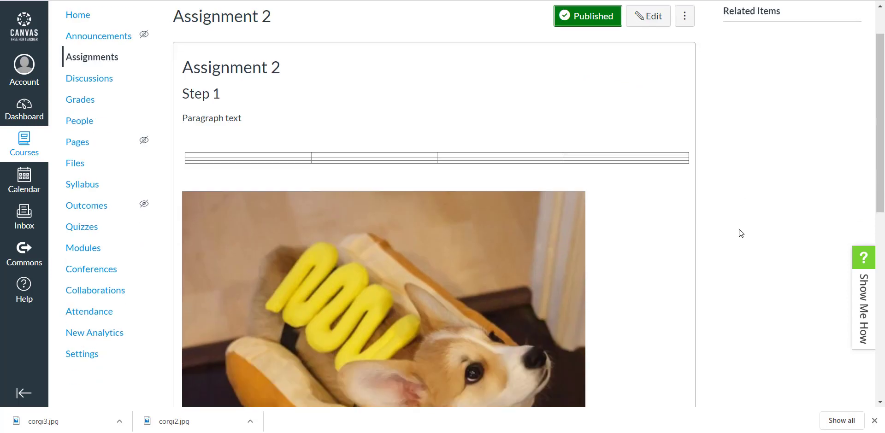